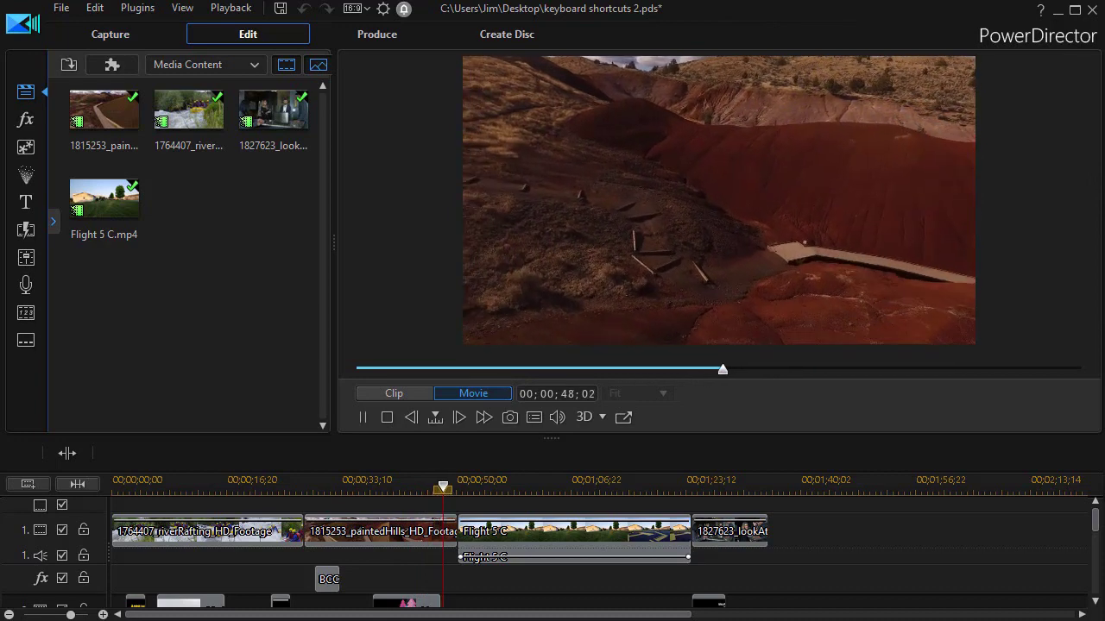
Stop movie playback at 00;00;51;07, partway into the Flight 5 C clip
click(360, 416)
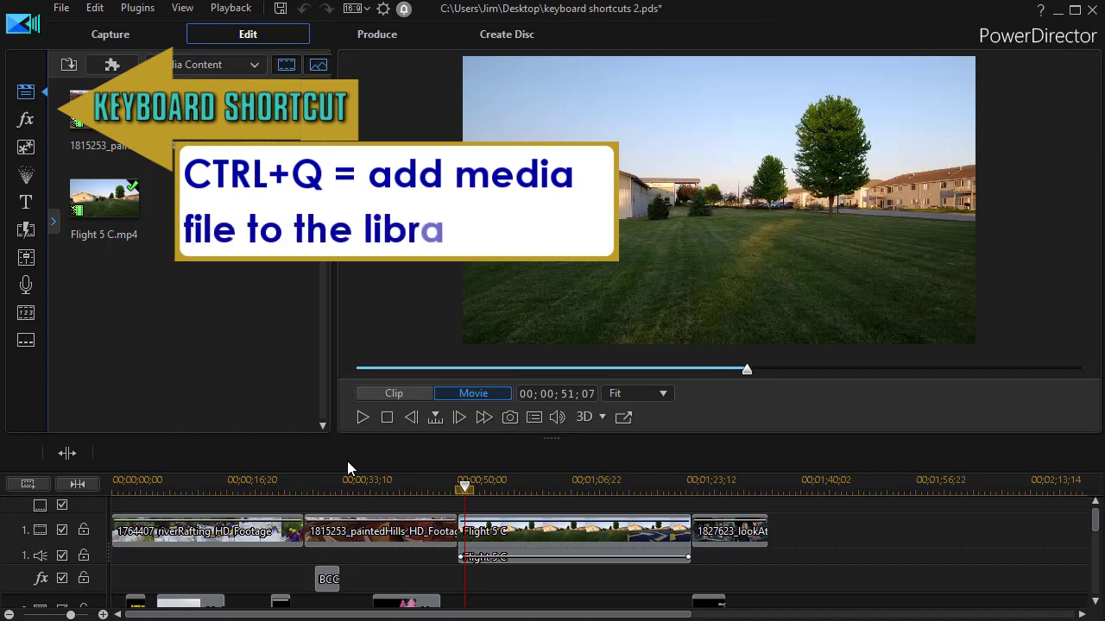
key(ctrl+q)
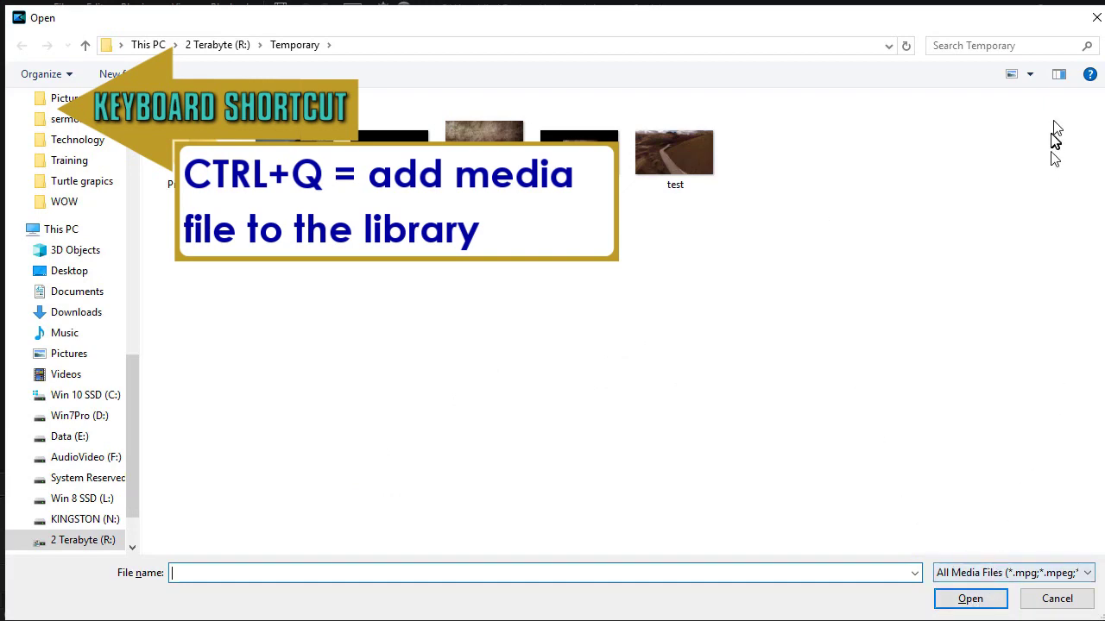
click(1096, 17)
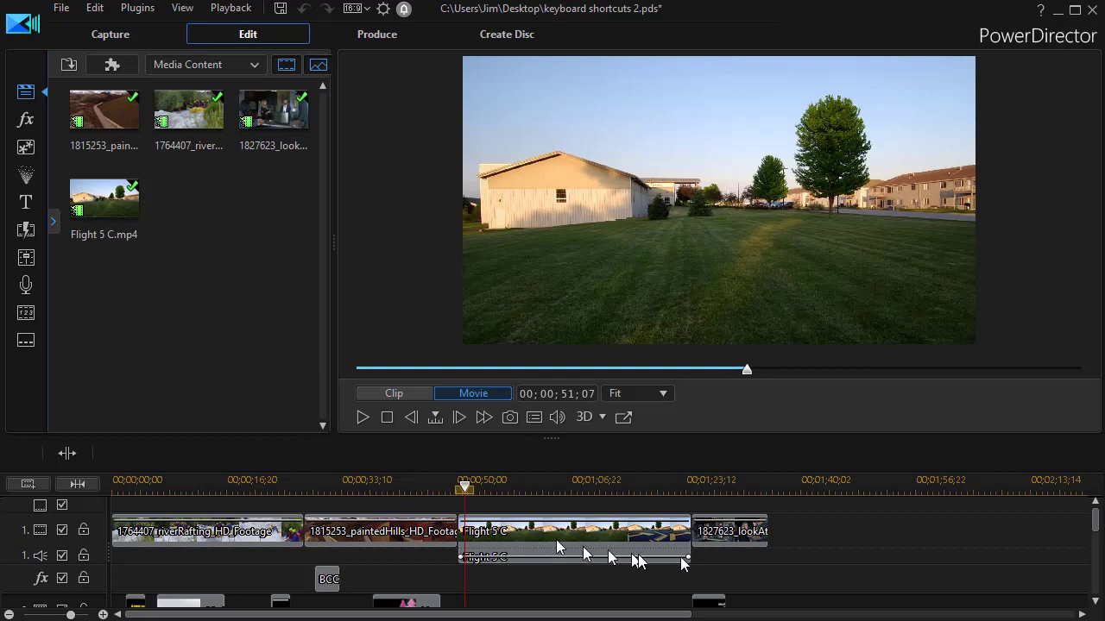
scroll(1094, 529, down, 2)
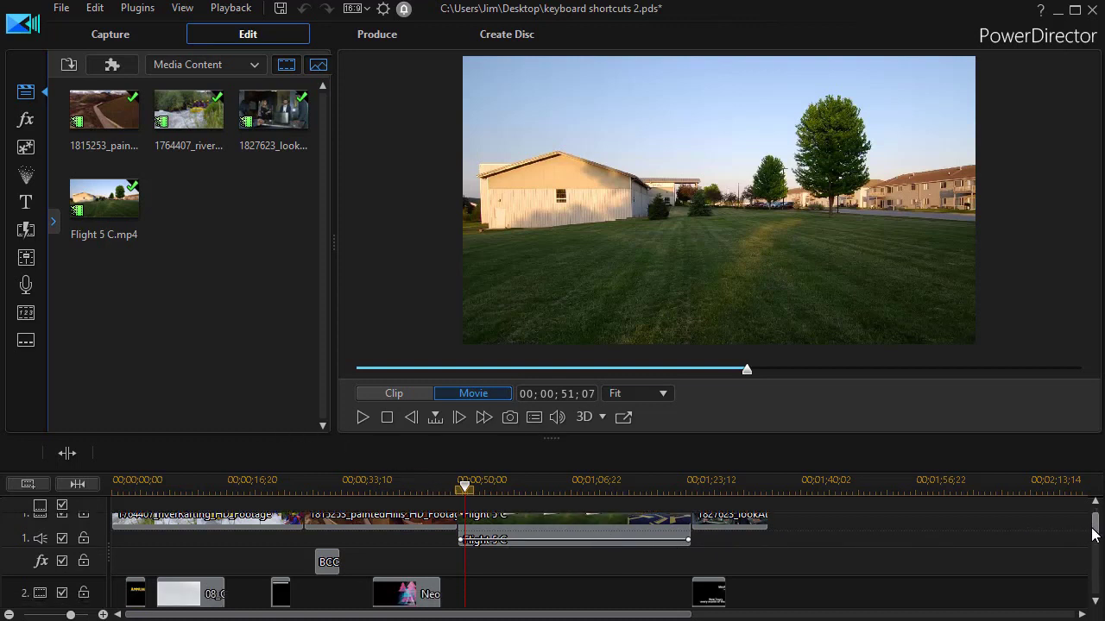
click(143, 585)
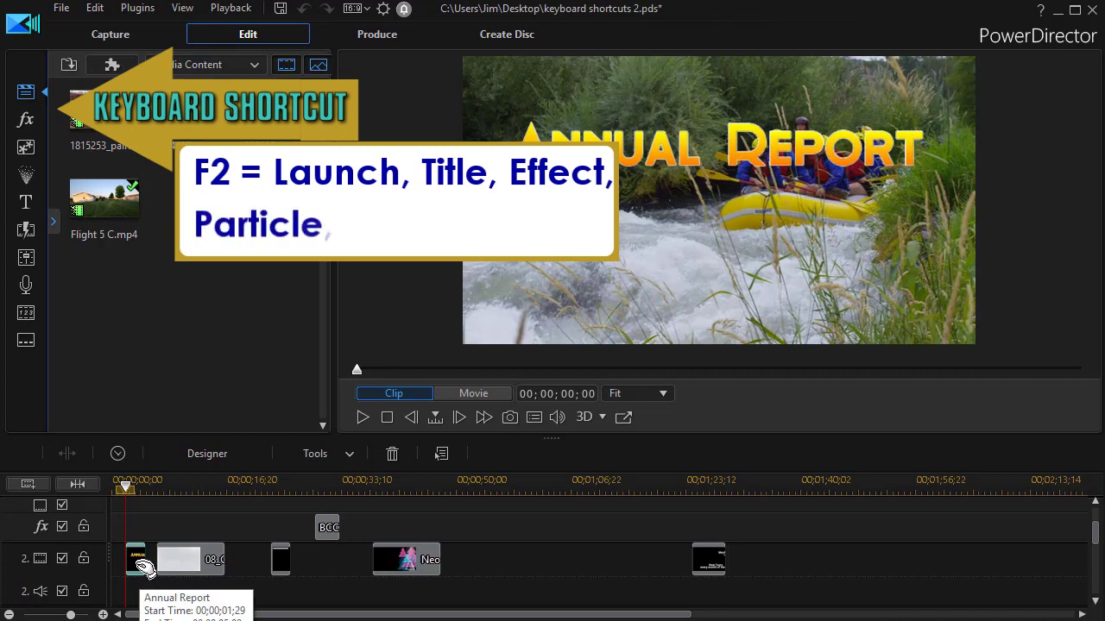
key(F2)
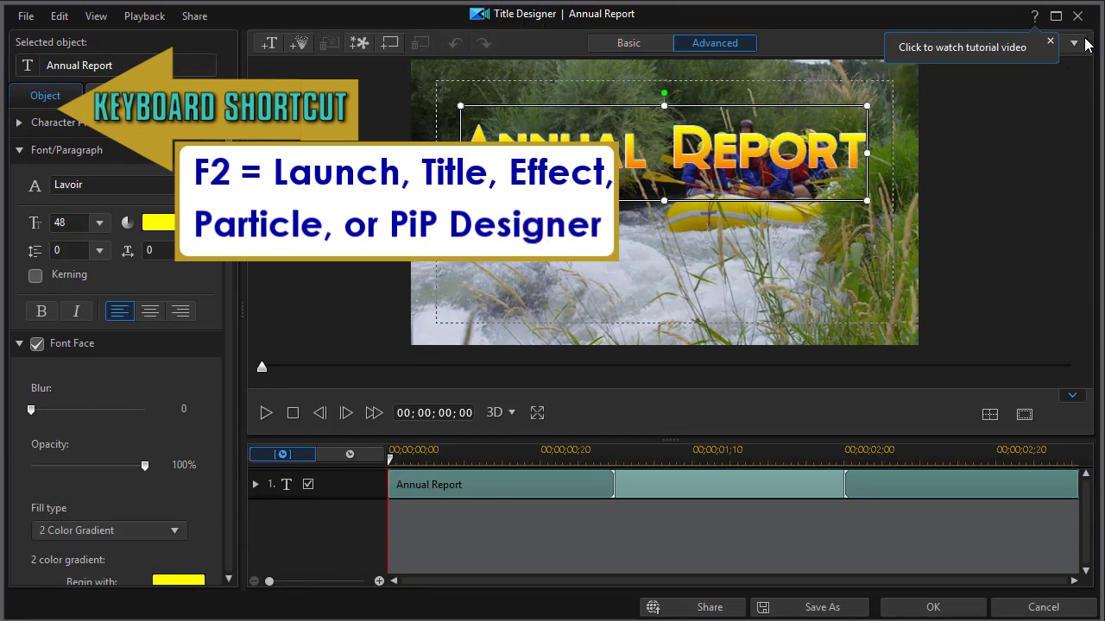
key(Escape)
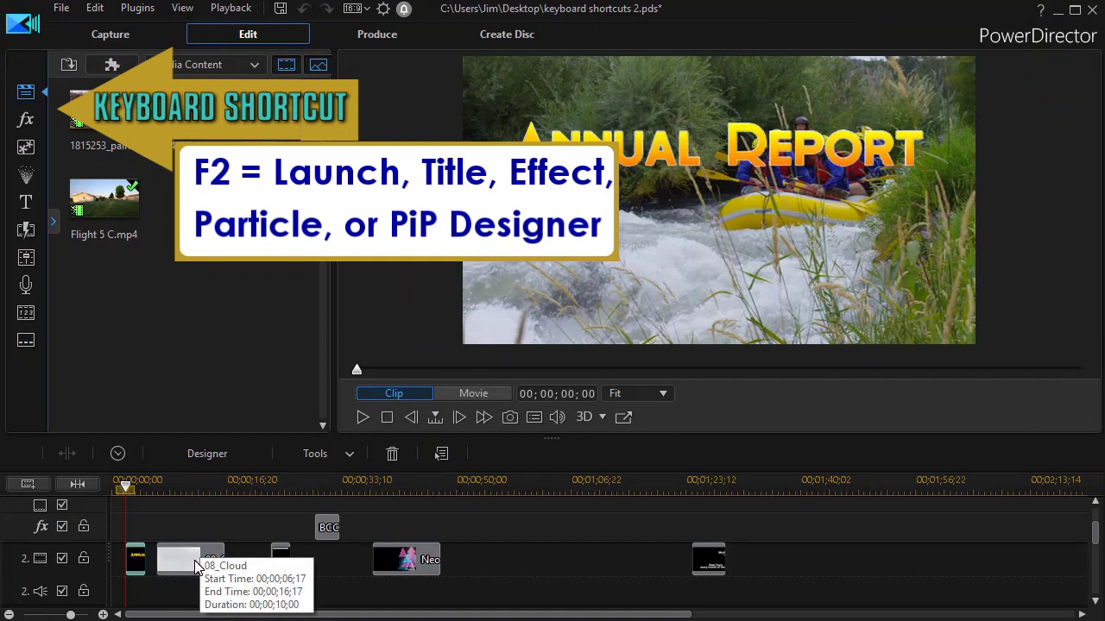
click(197, 567)
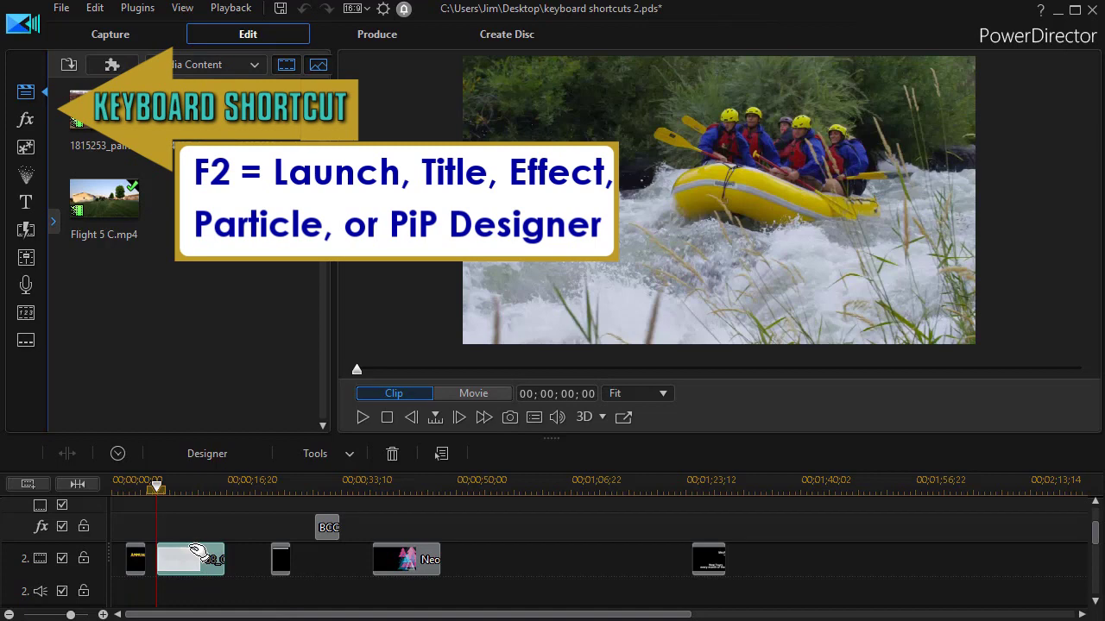
key(F2)
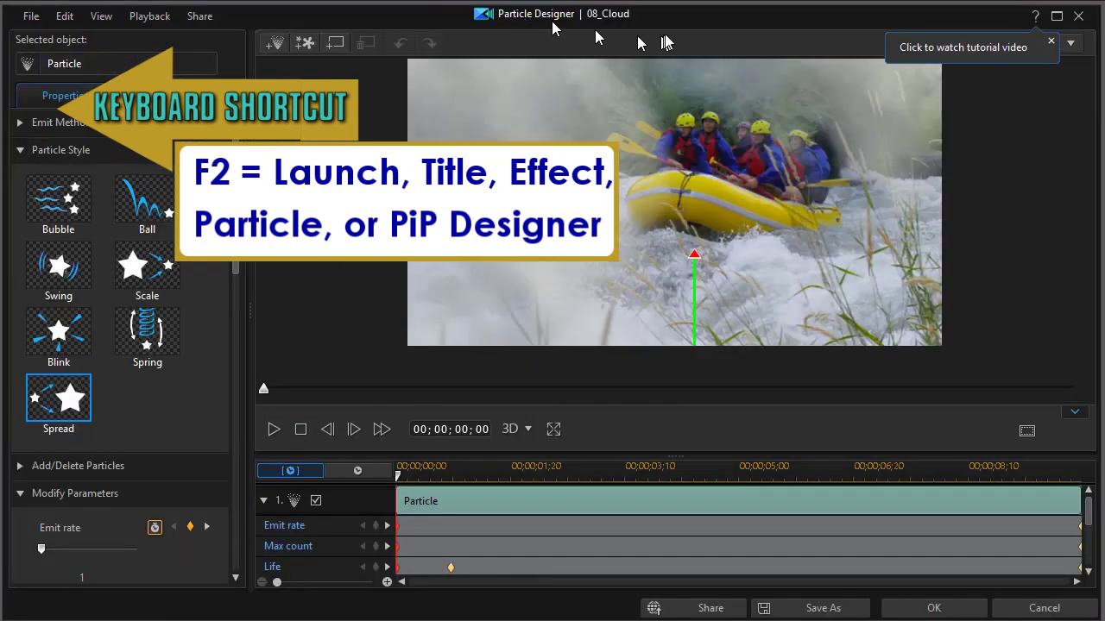
click(933, 607)
click(283, 561)
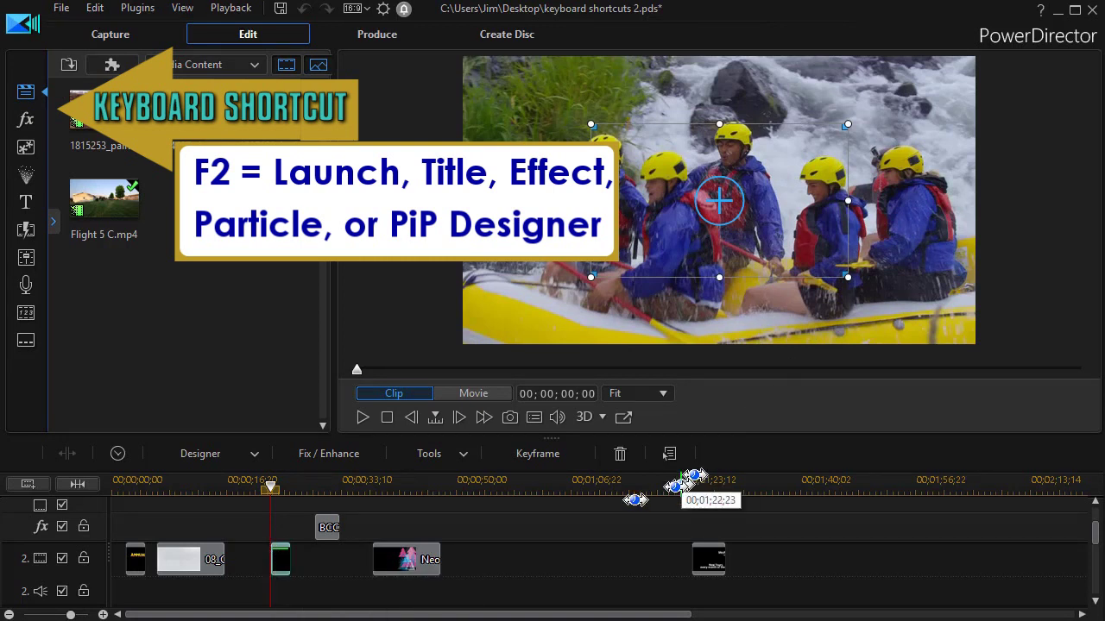
click(328, 530)
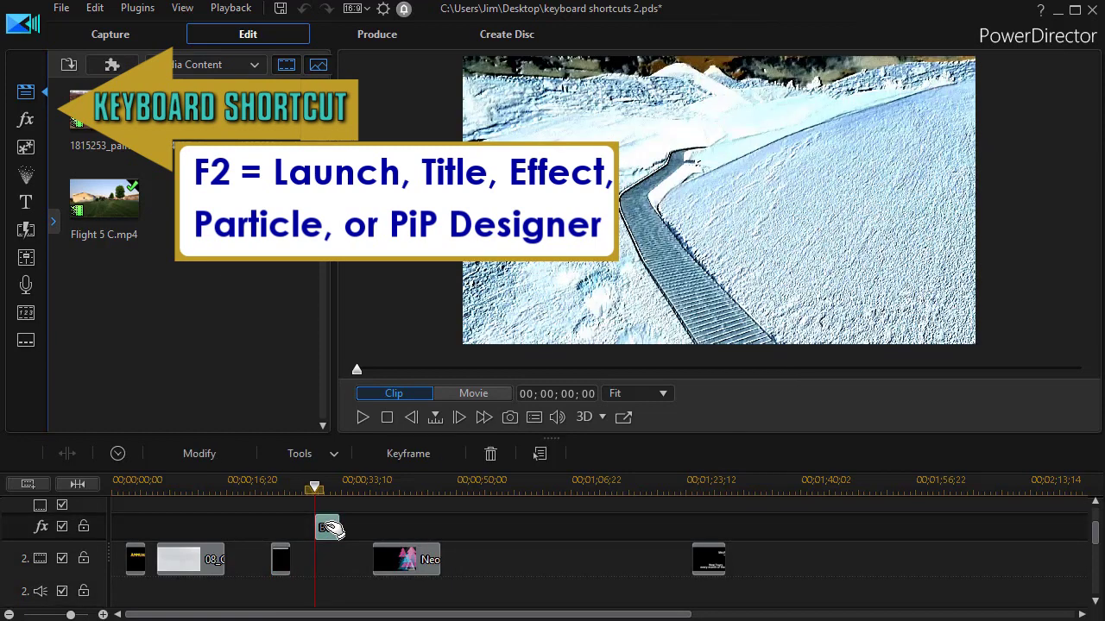
key(F2)
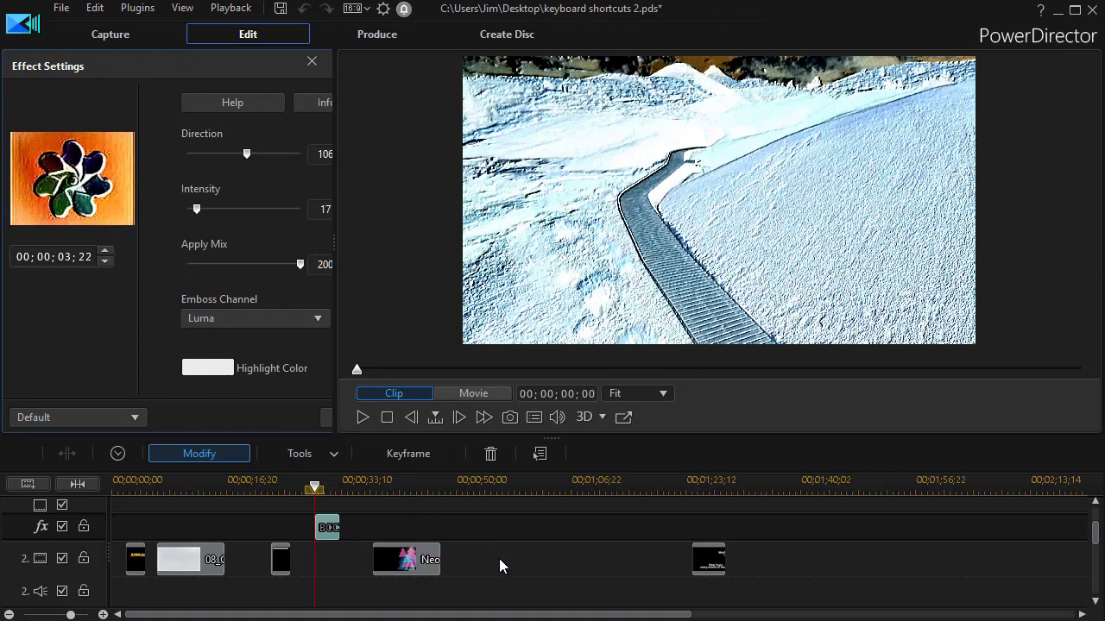
click(312, 60)
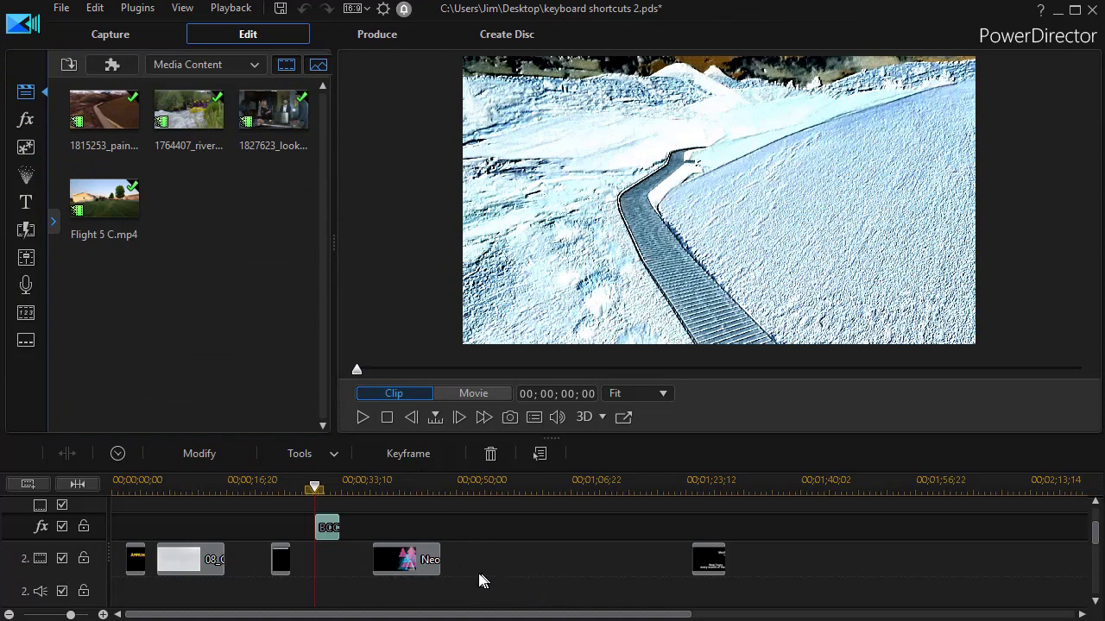
Place a Titler Pro 1.5 title on track 2 at about 53 seconds and select it
click(26, 204)
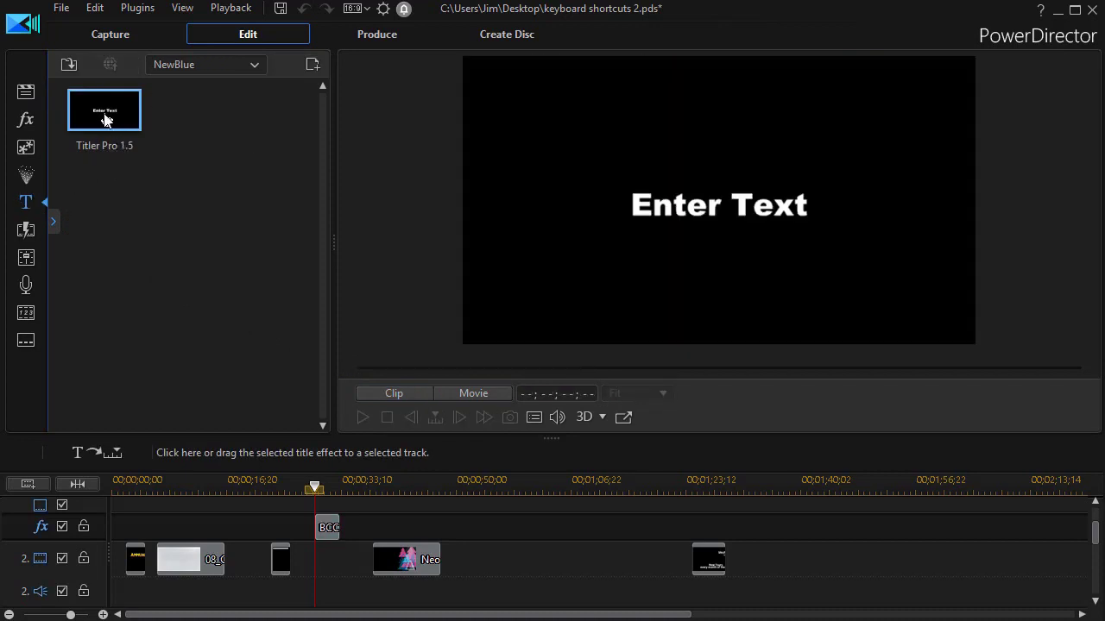
drag(104, 115, 484, 564)
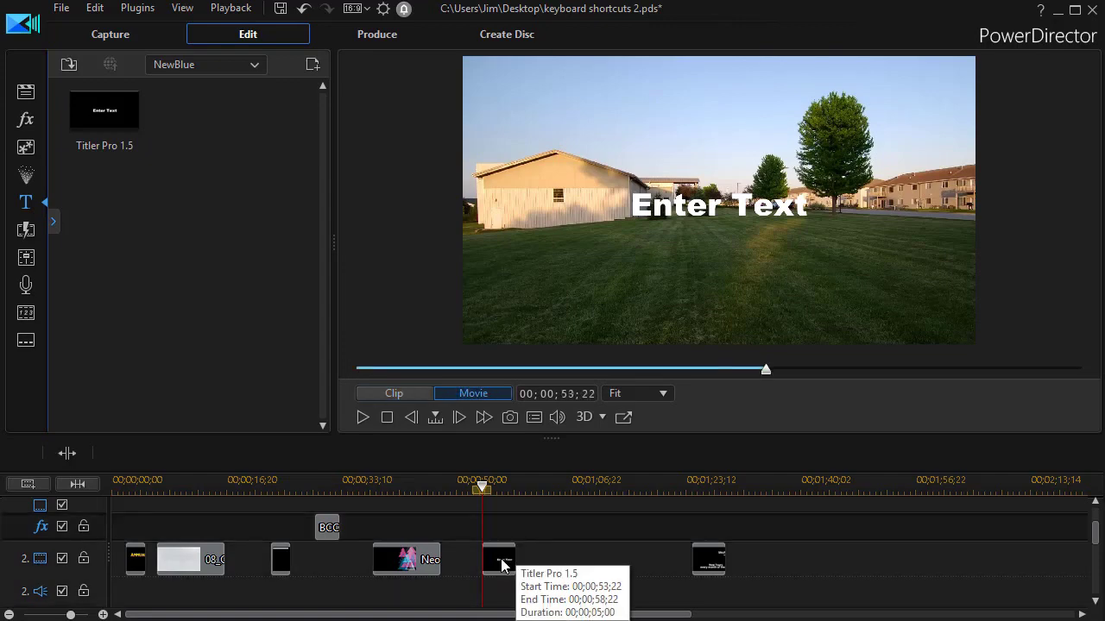
click(501, 565)
double_click(501, 565)
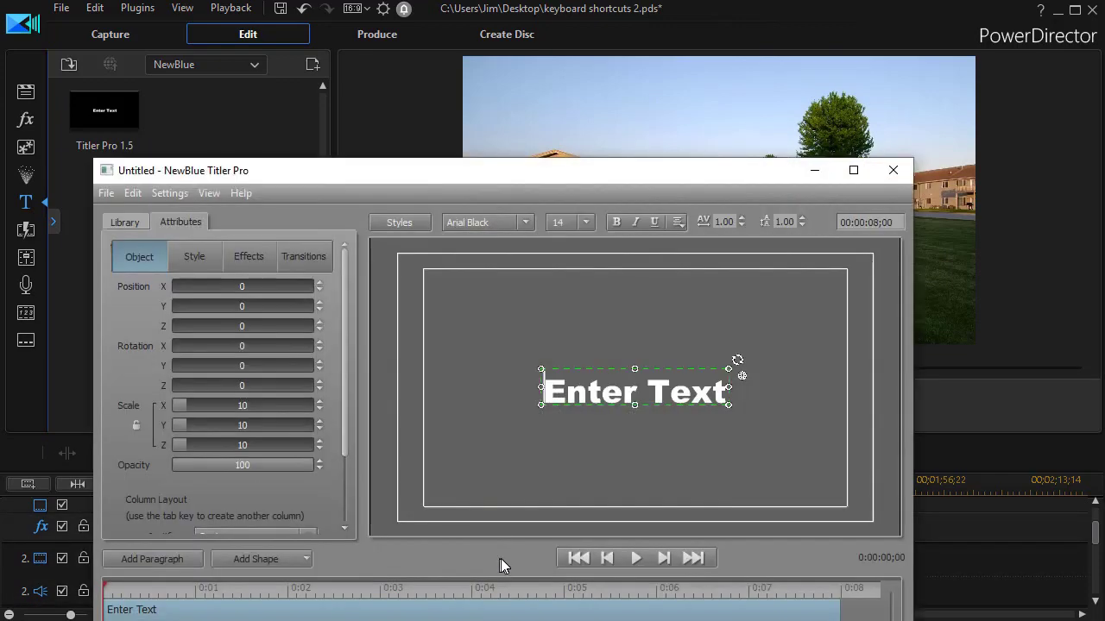
drag(341, 190, 380, 80)
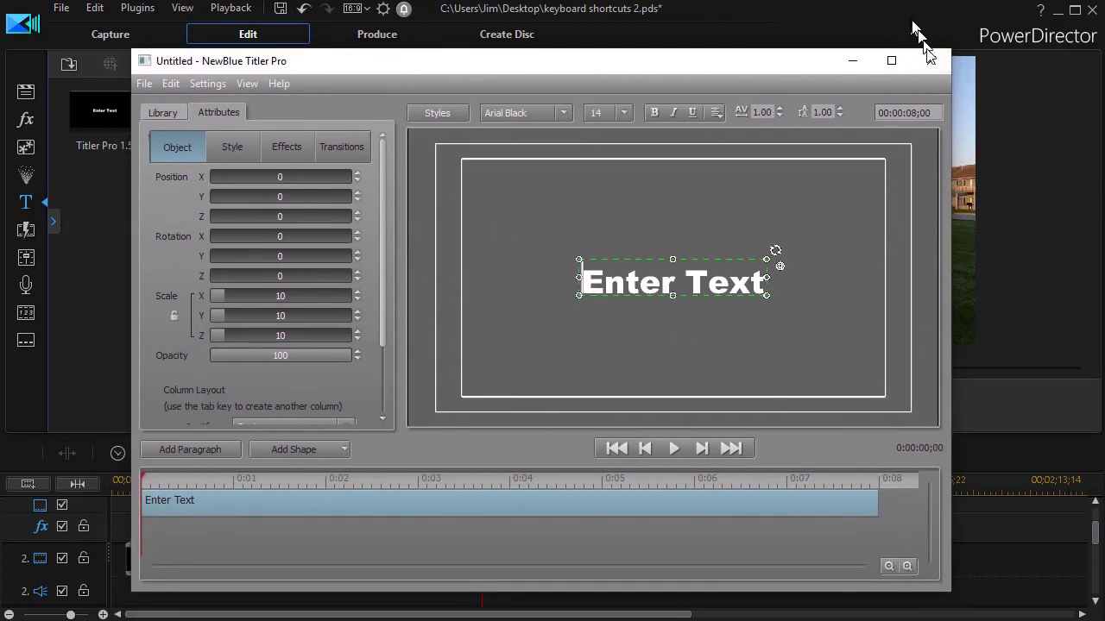
click(932, 61)
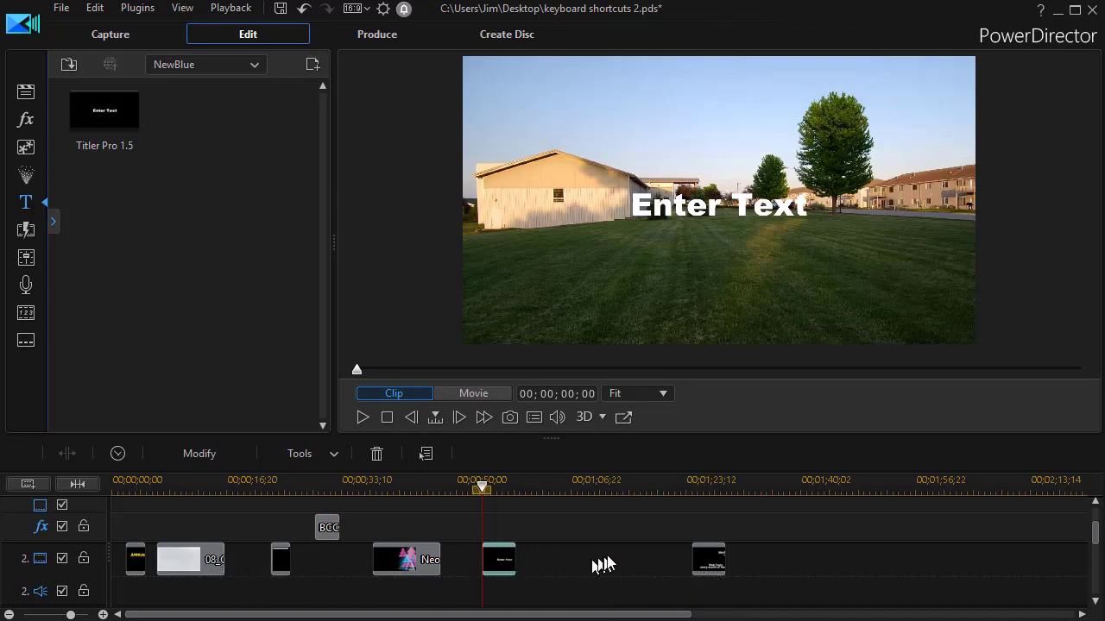
click(708, 567)
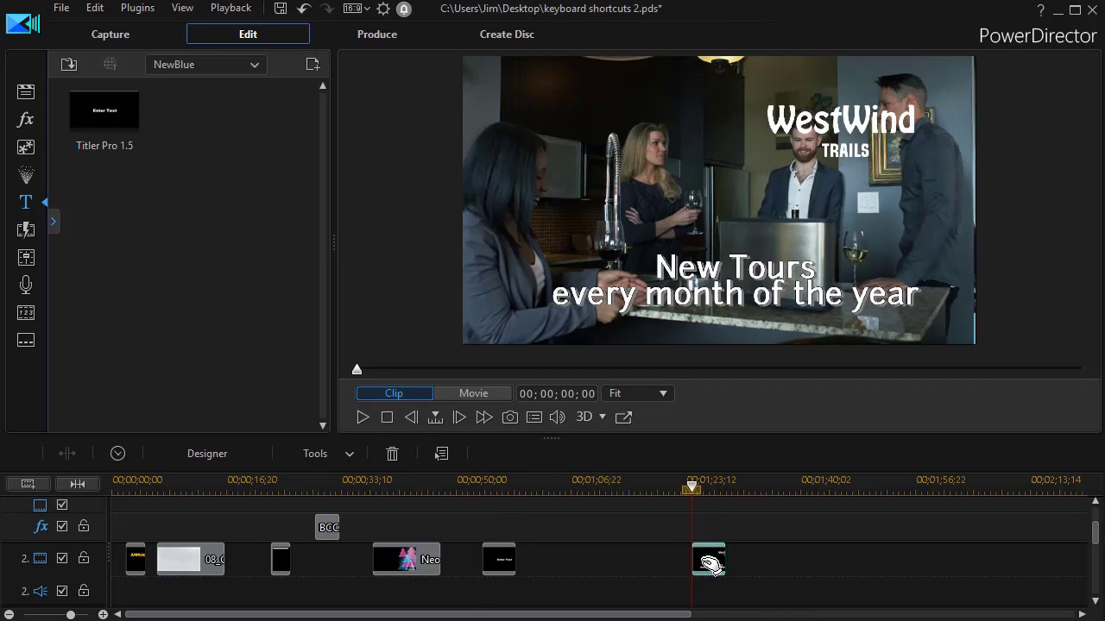
Open the WestWind TRAILS title and try left, right and center alignment on New Tours
double_click(708, 565)
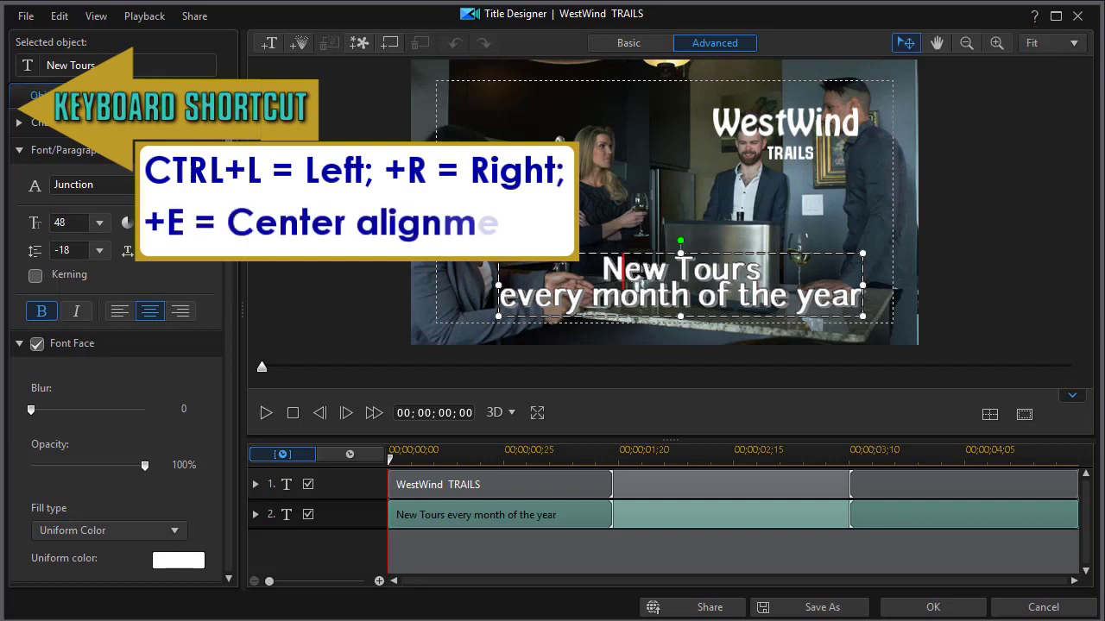
key(ctrl+l)
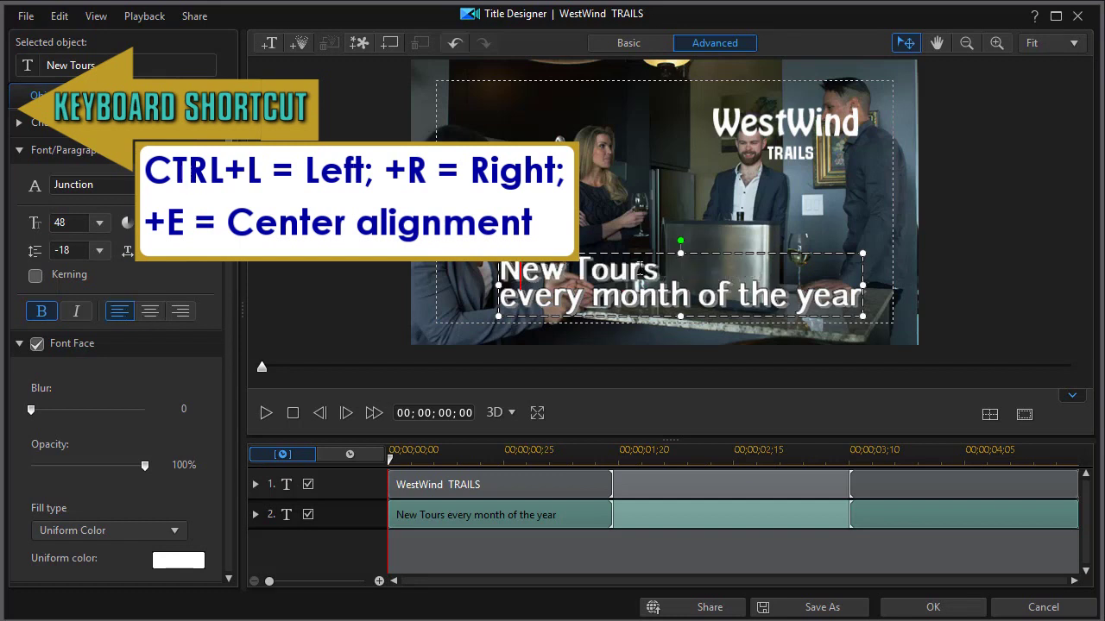
key(ctrl+r)
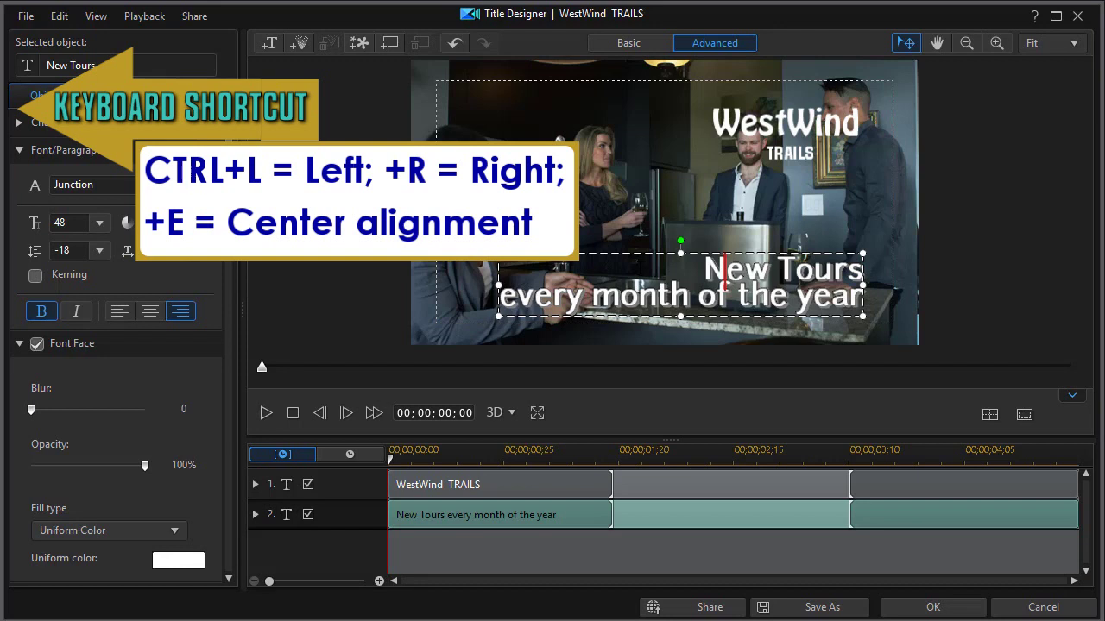
key(ctrl+e)
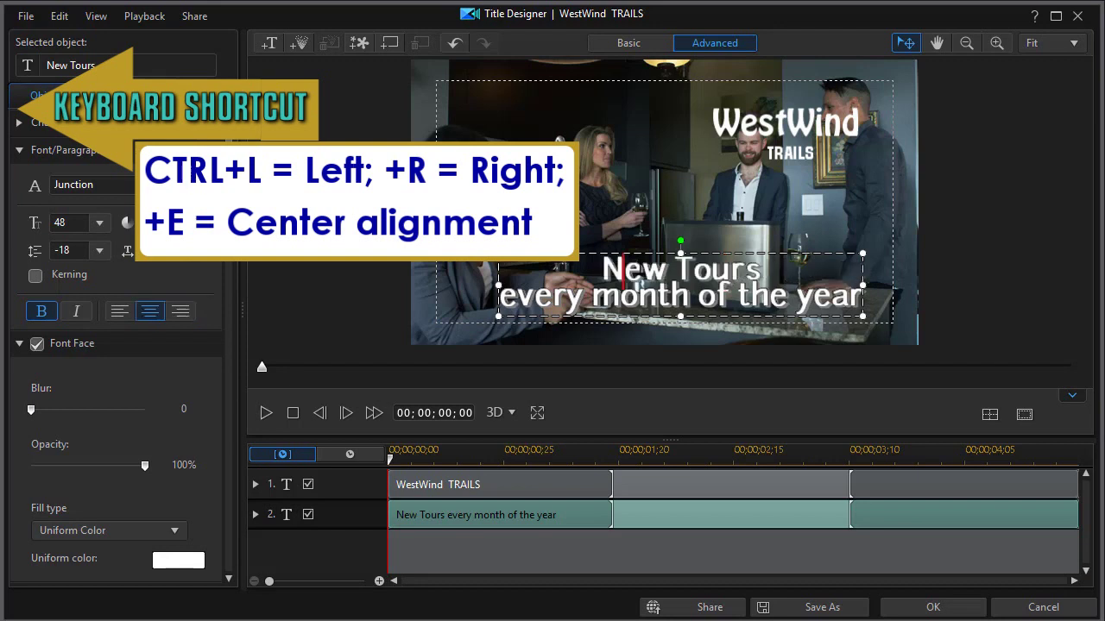
Try right and left alignment again, then cancel the designer, discarding the changes
key(ctrl+r)
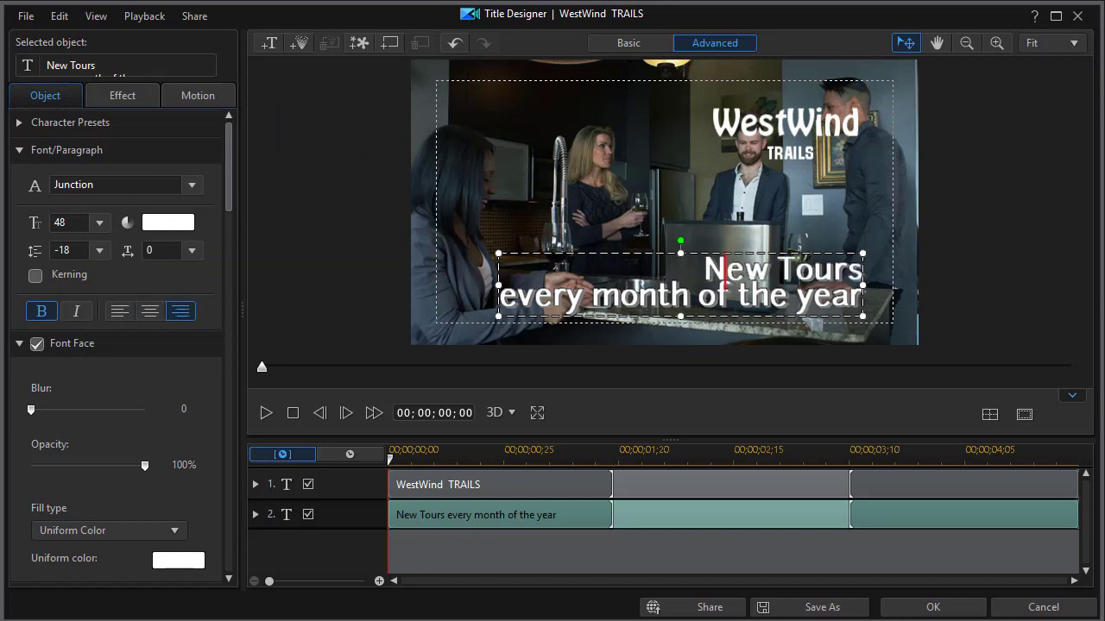
key(ctrl+l)
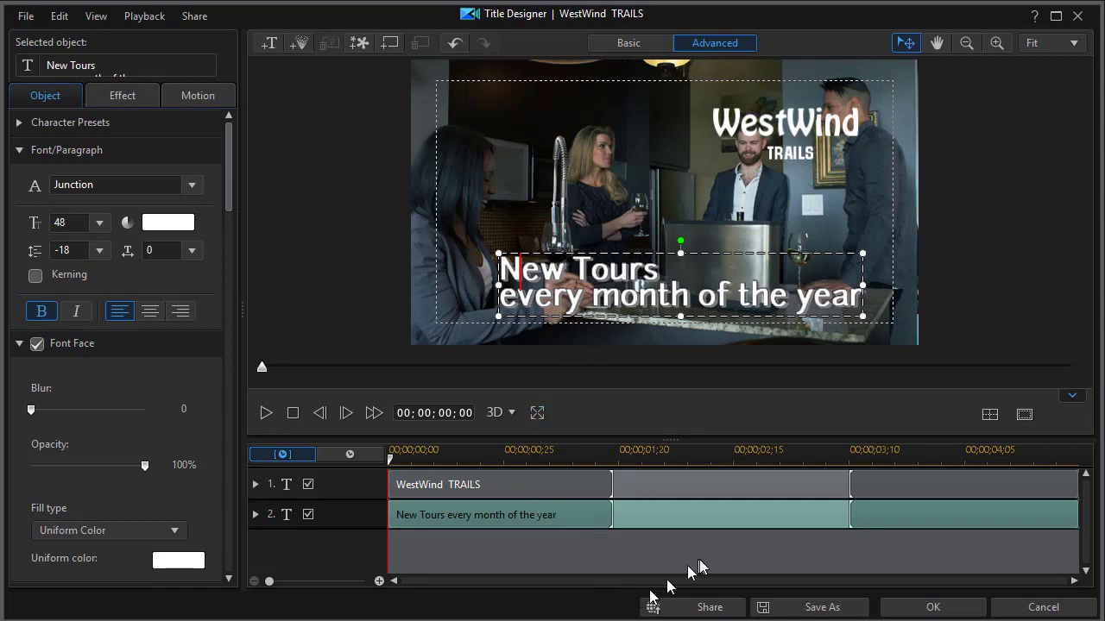
click(1043, 607)
click(586, 357)
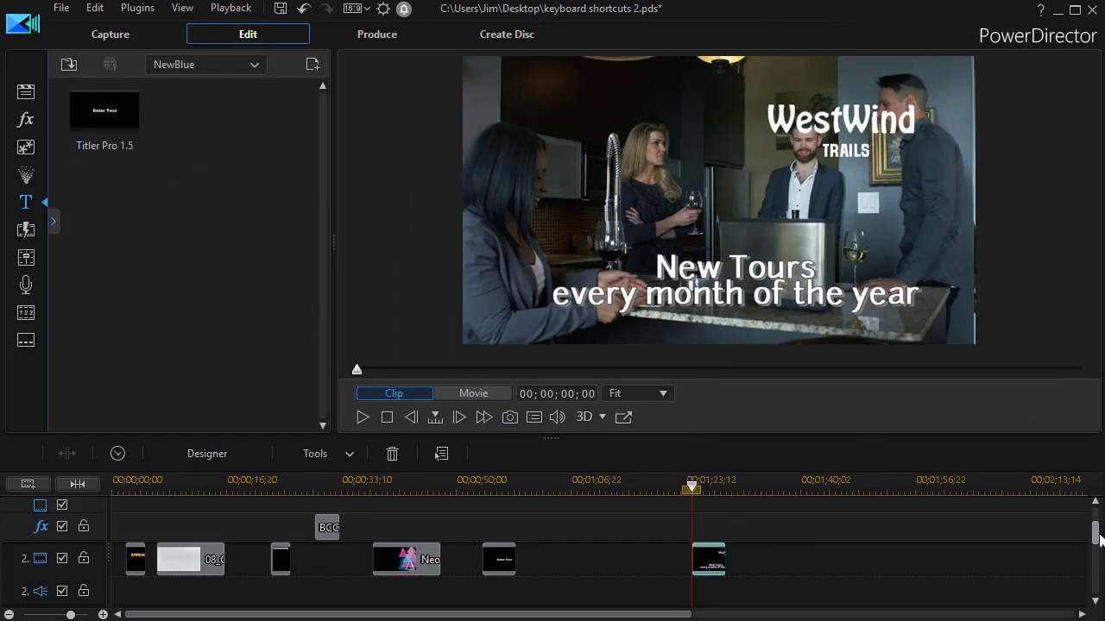
Select and preview the Neon Trees clip on track 2
mouse_move(1094, 528)
mouse_down()
mouse_move(1094, 516)
mouse_move(1094, 524)
mouse_up()
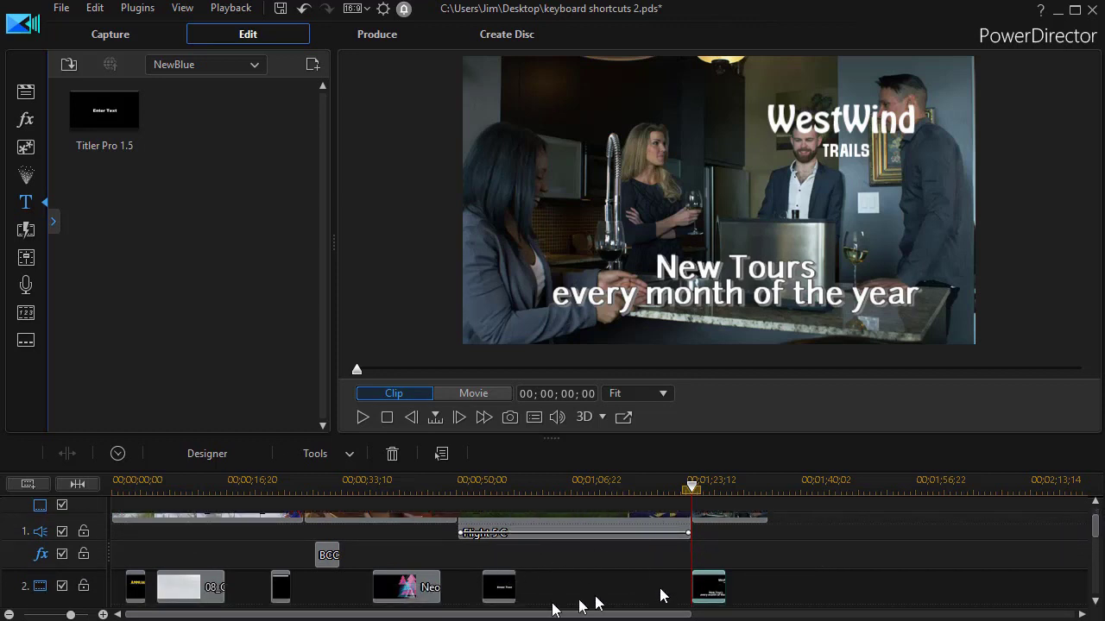
click(421, 595)
scroll(416, 587, down, 1)
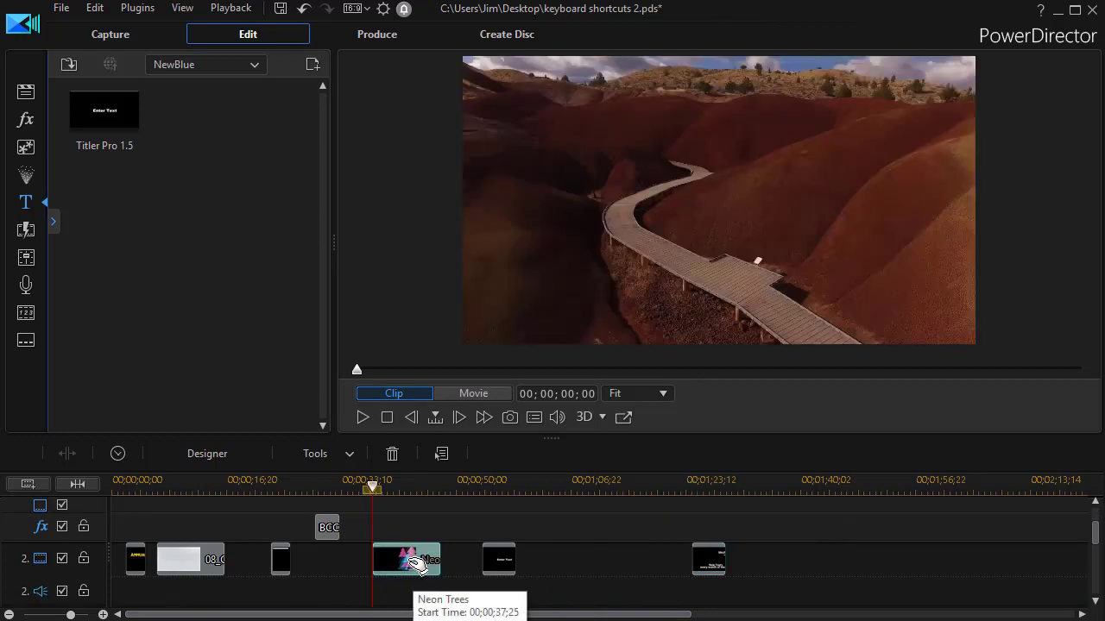
drag(372, 489, 404, 506)
click(423, 560)
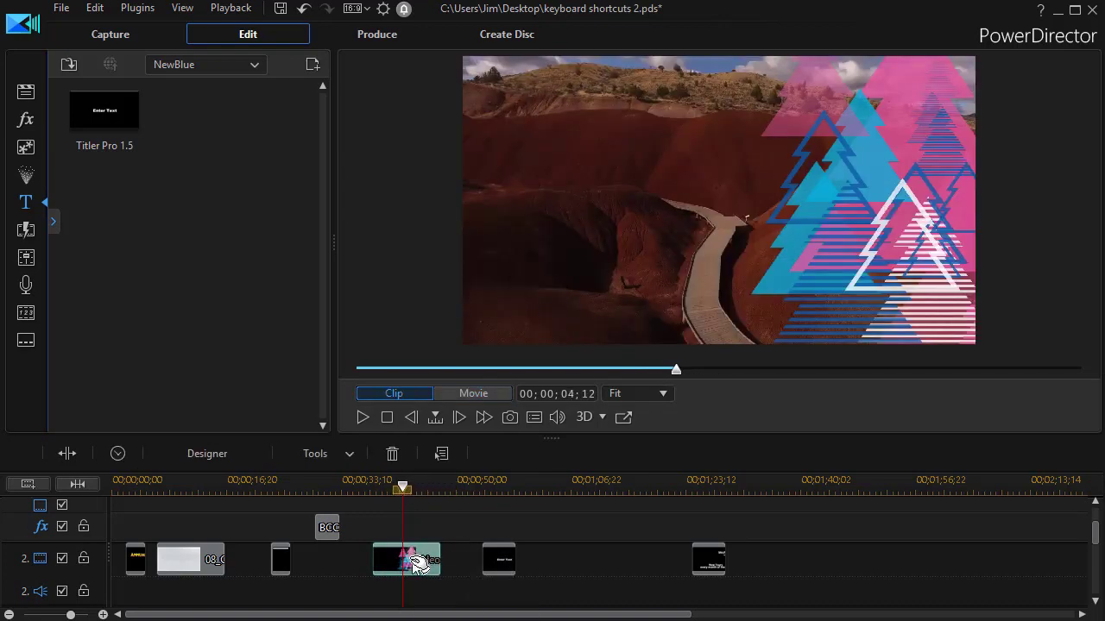
right_click(420, 561)
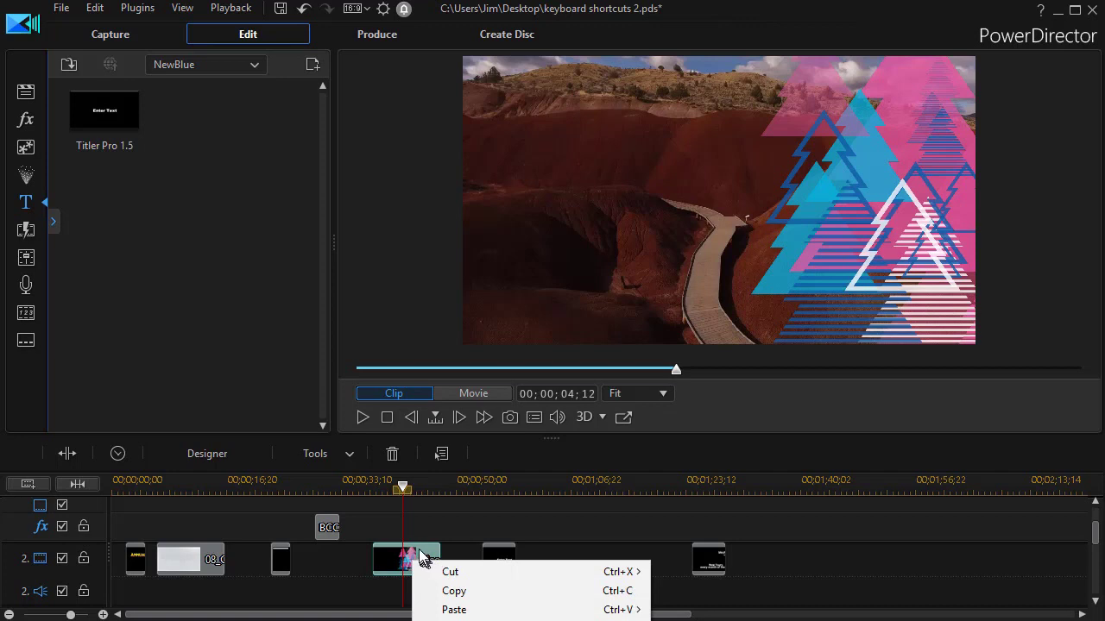
click(396, 557)
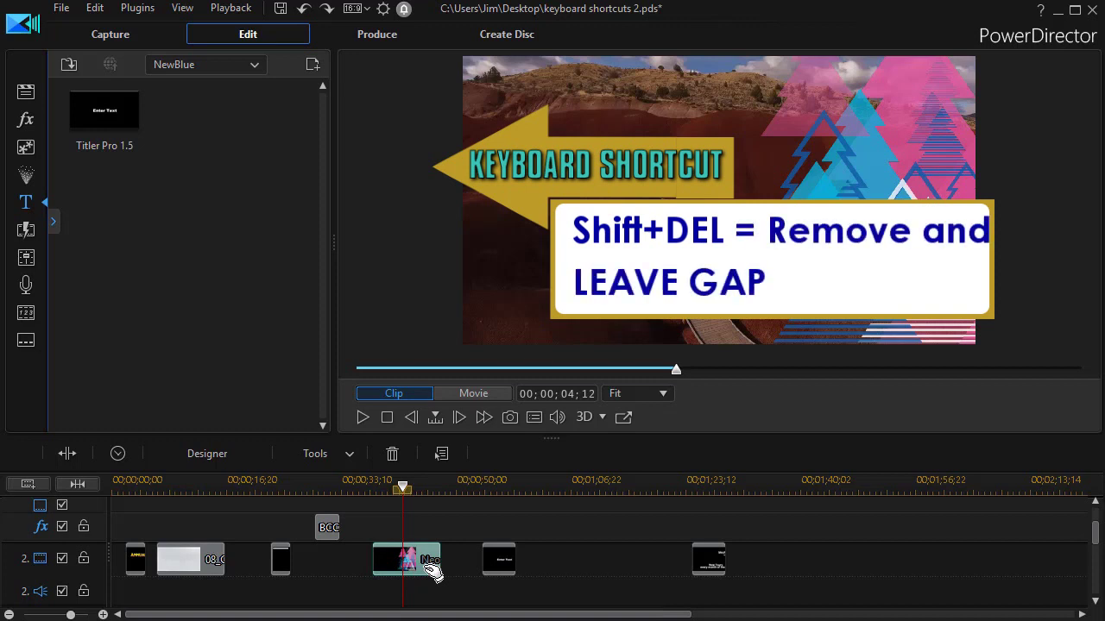
Remove the Neon Trees clip with Shift+Delete, leaving an empty gap on track 2
key(shift+Delete)
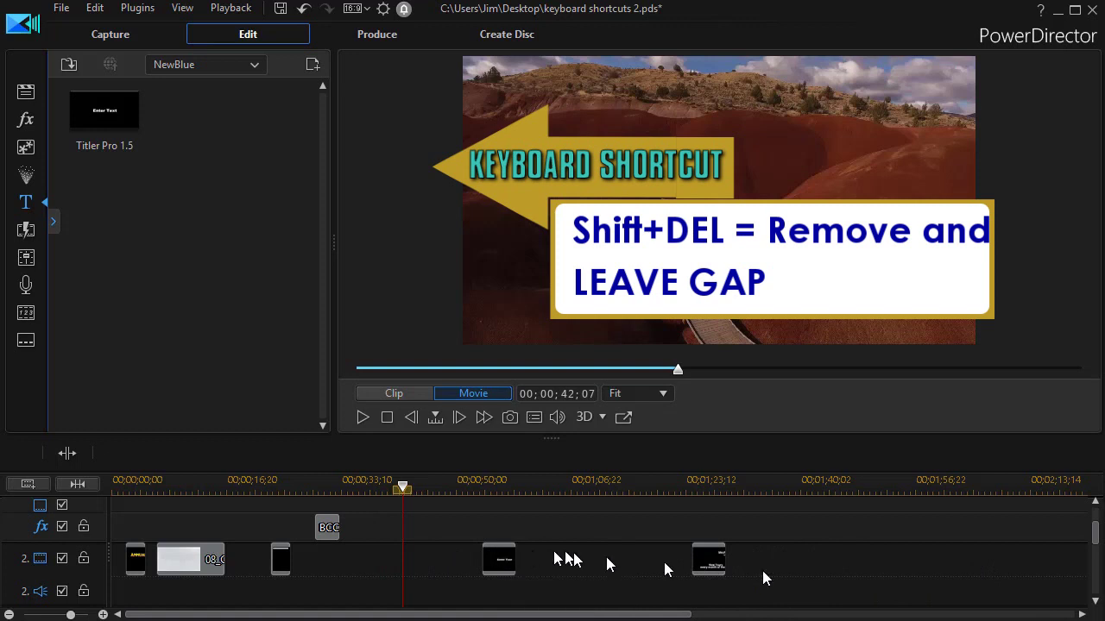
scroll(1093, 525, up, 2)
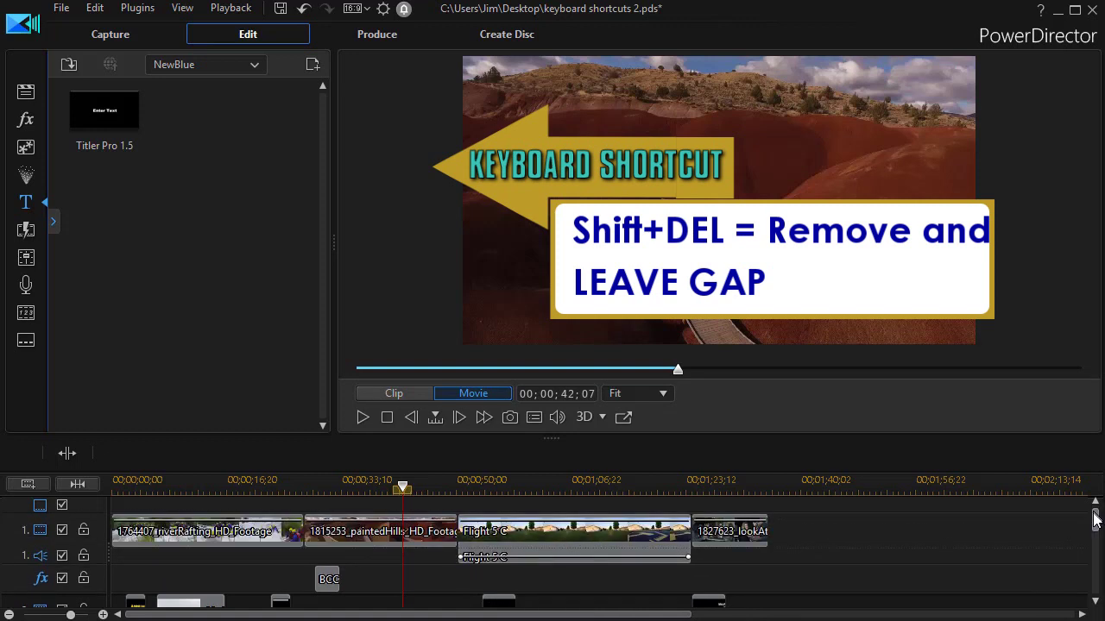
scroll(1090, 528, up, 2)
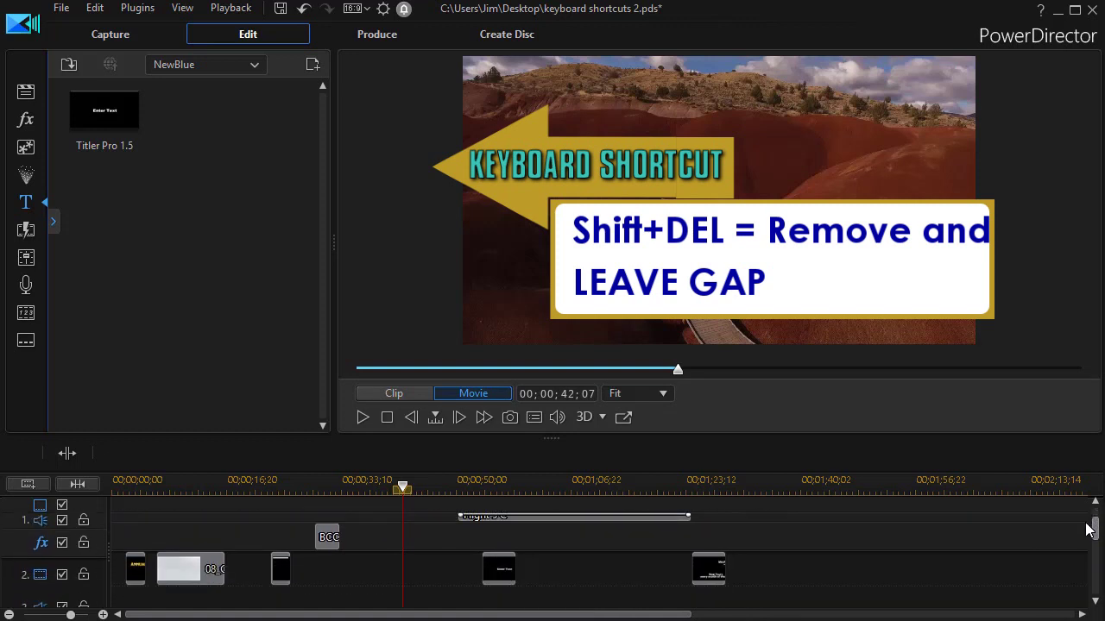
scroll(1089, 525, up, 2)
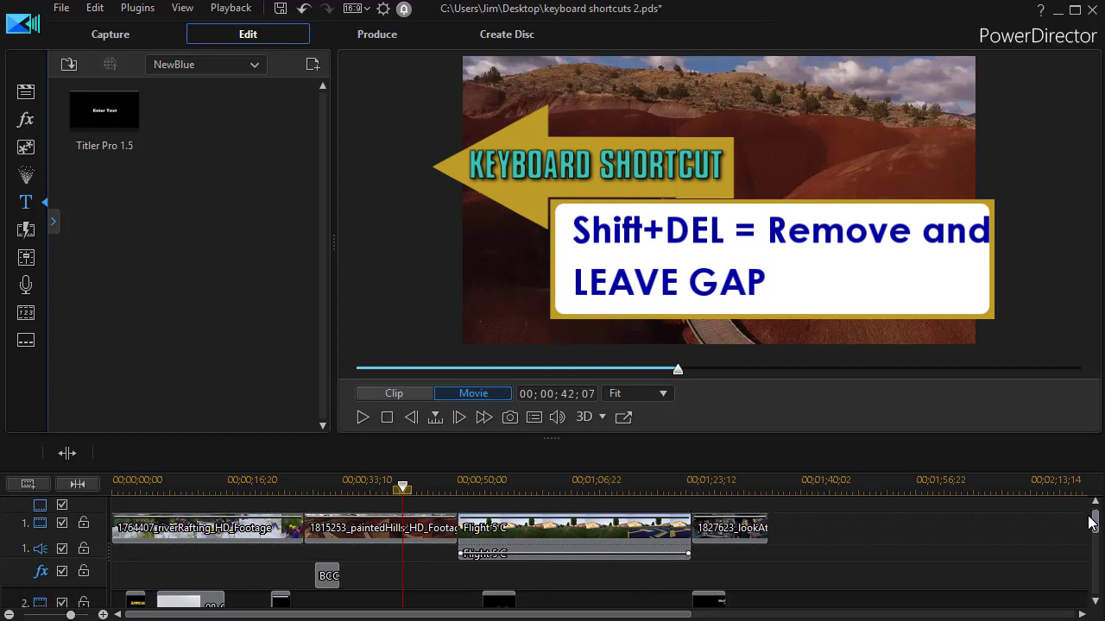
scroll(1092, 524, down, 1)
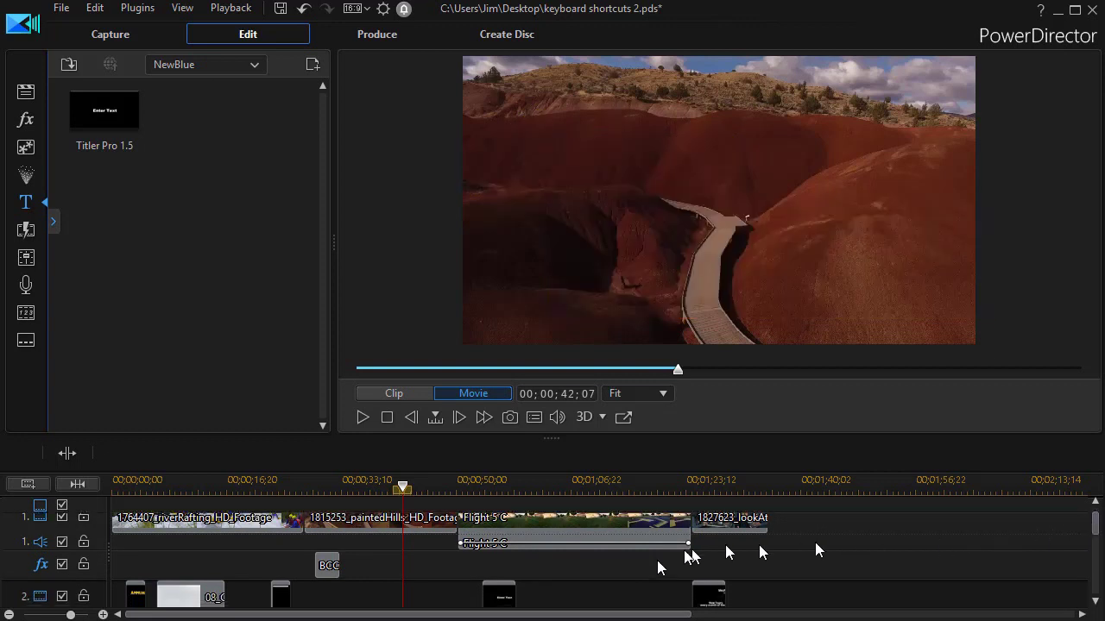
click(567, 526)
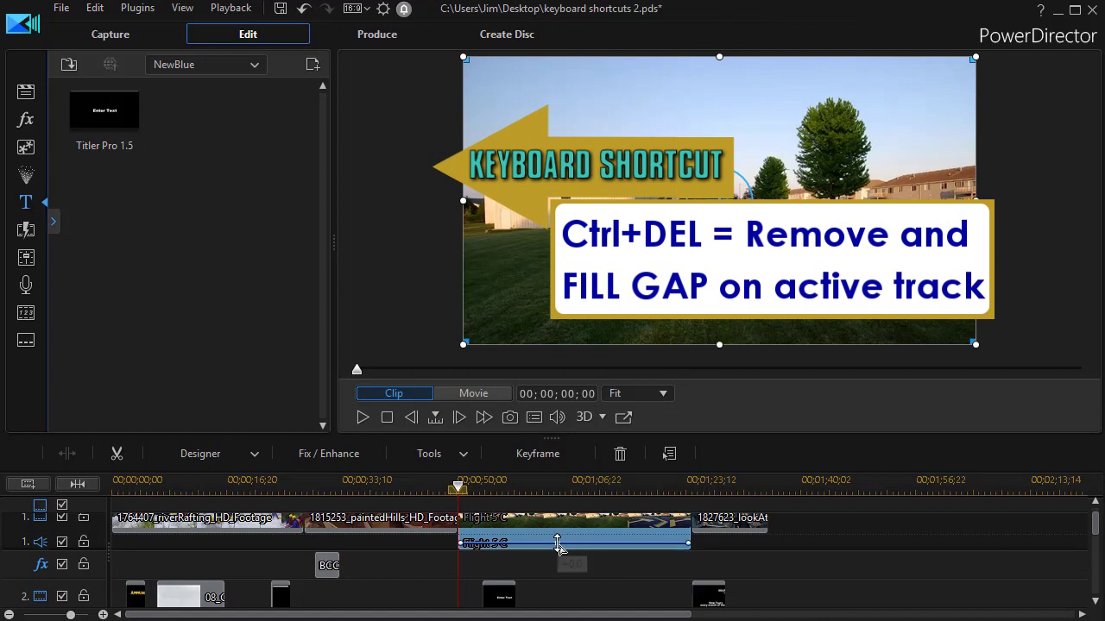
key(ctrl+Delete)
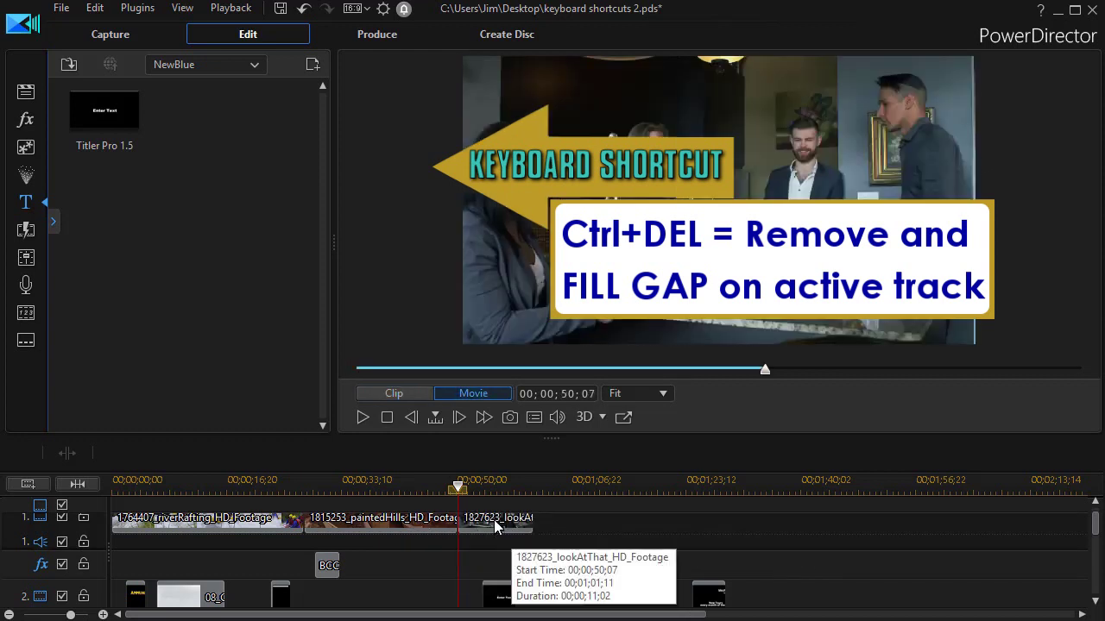
click(513, 529)
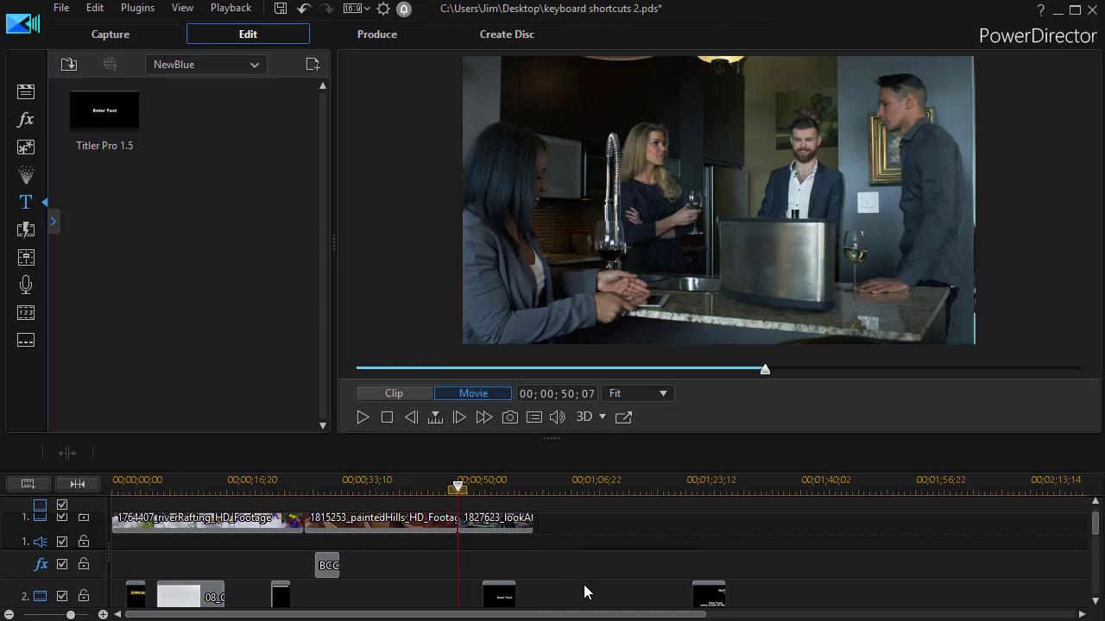
key(ctrl+z)
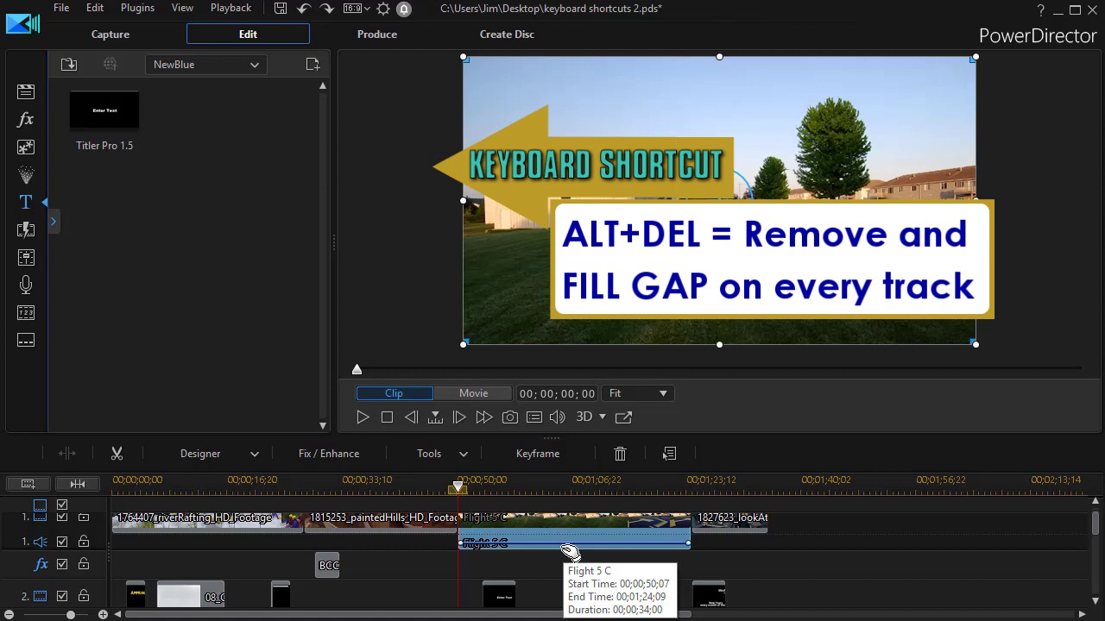
key(alt+Delete)
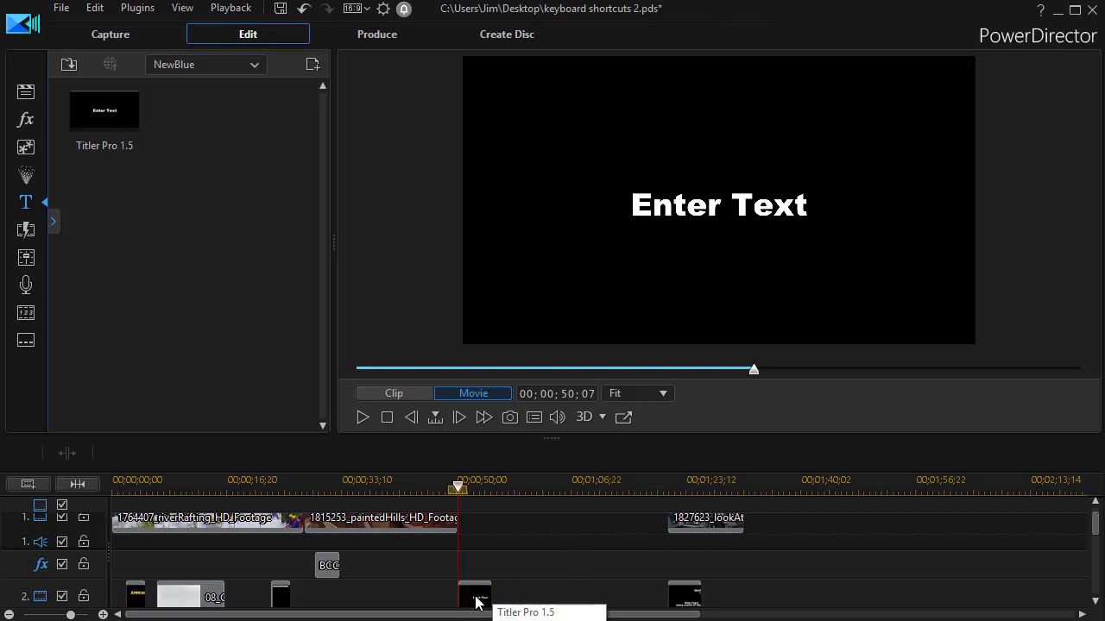
Undo to restore Flight 5 C, then slide the track-2 title clip earlier under the painted hills footage
key(ctrl+z)
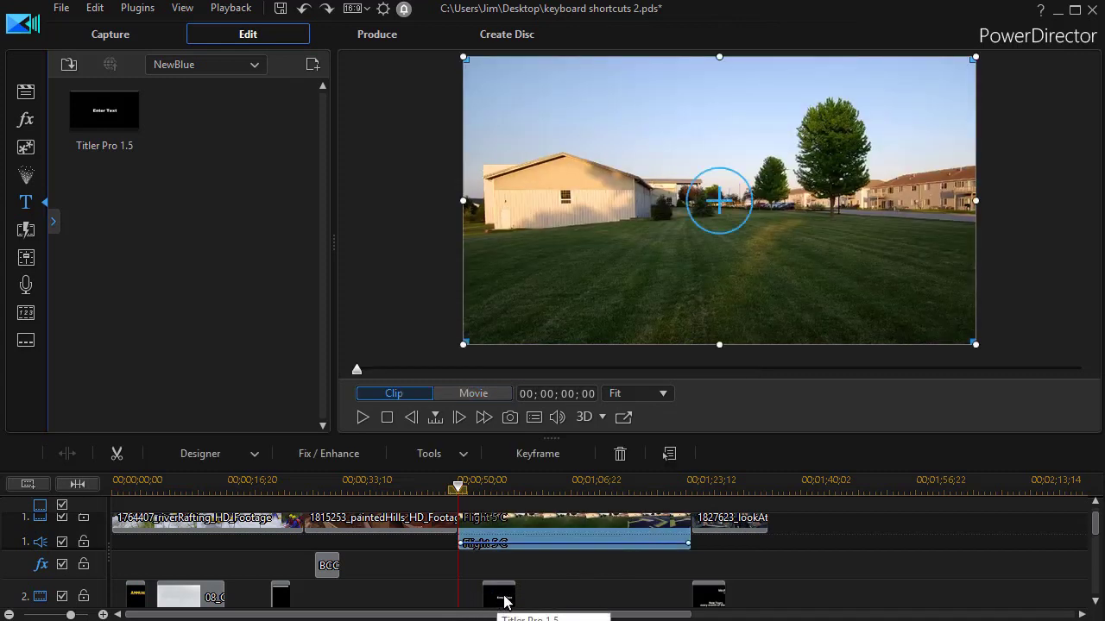
click(505, 602)
drag(498, 569, 416, 569)
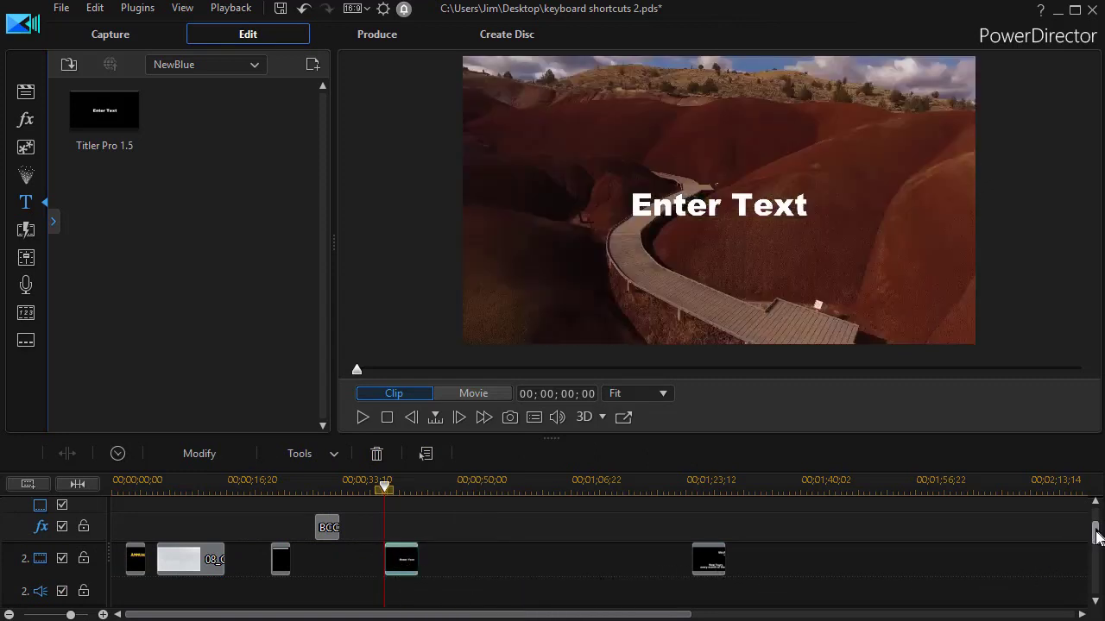
Delete Flight 5 C so later clips shift left, then undo to restore it
drag(1096, 535, 1095, 510)
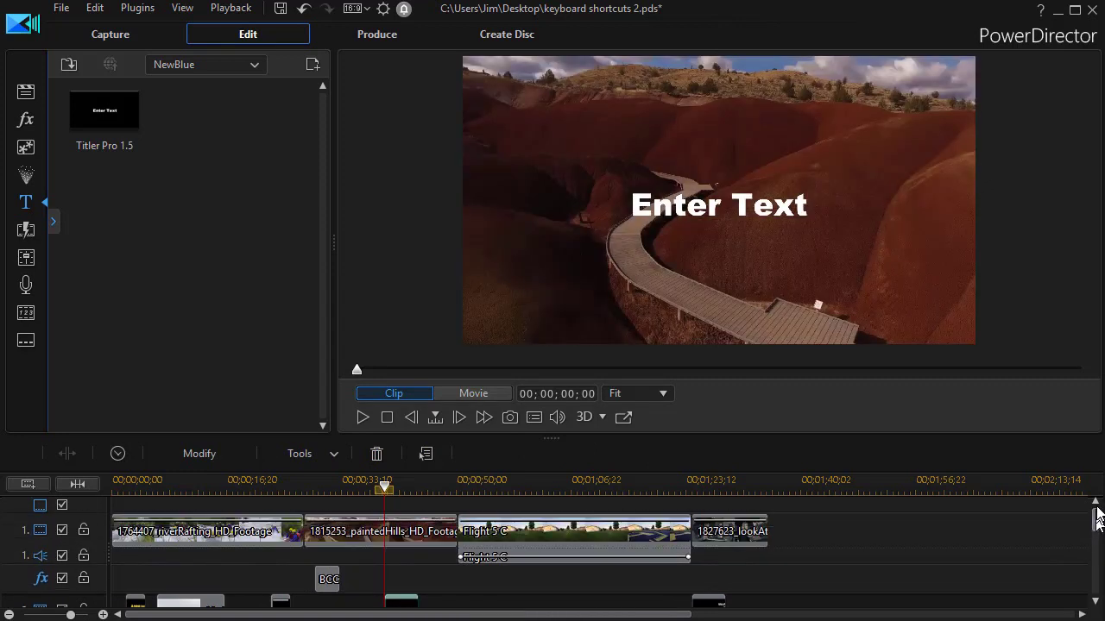
click(530, 533)
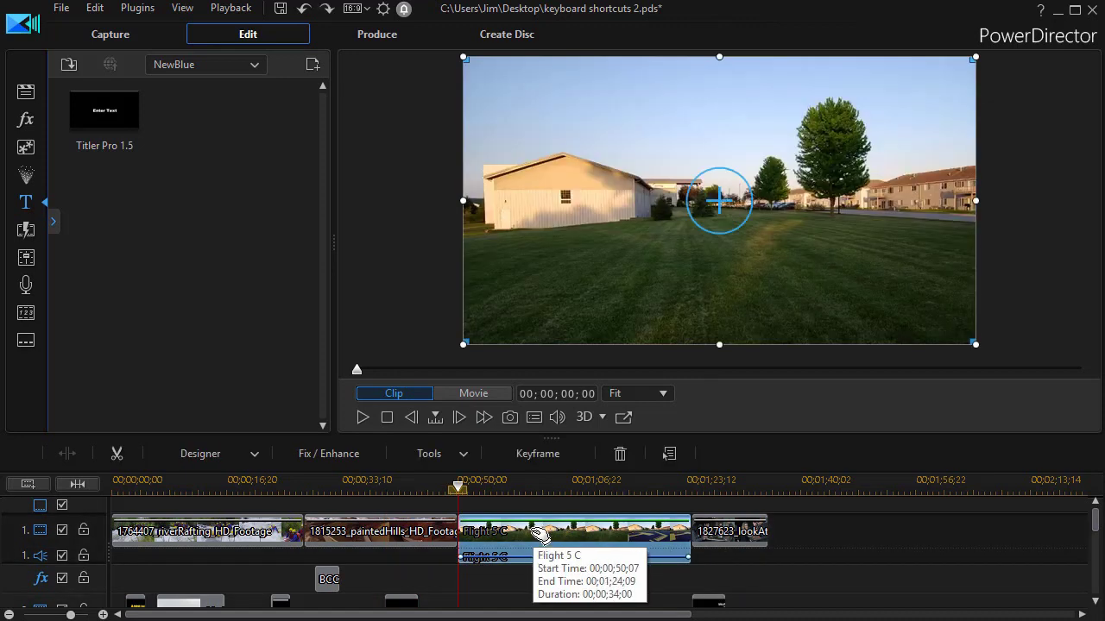
key(Delete)
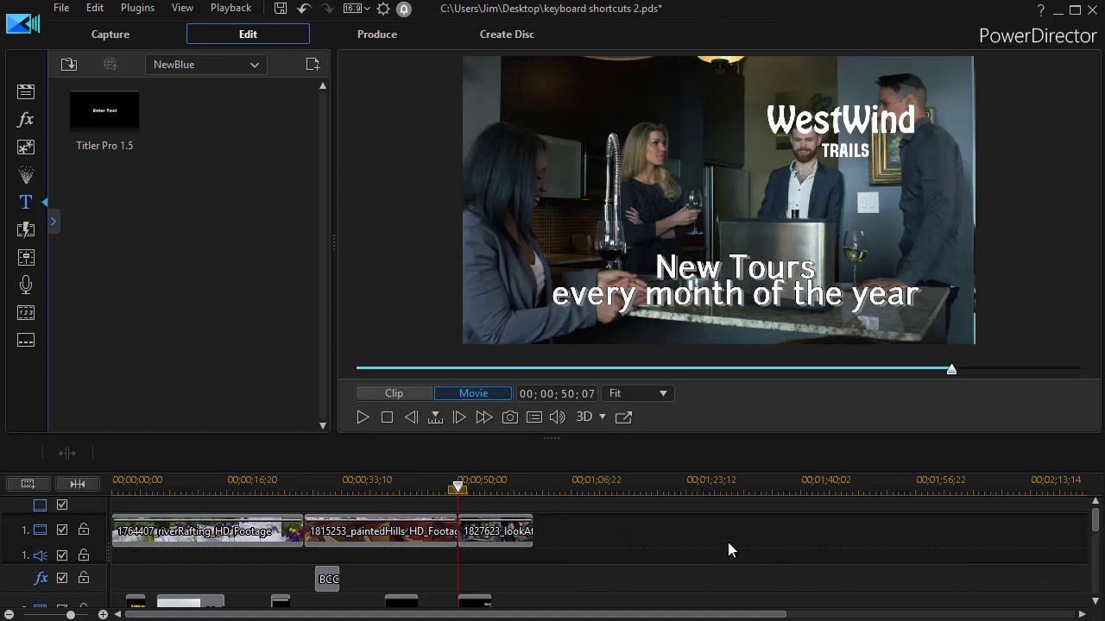
key(ctrl+z)
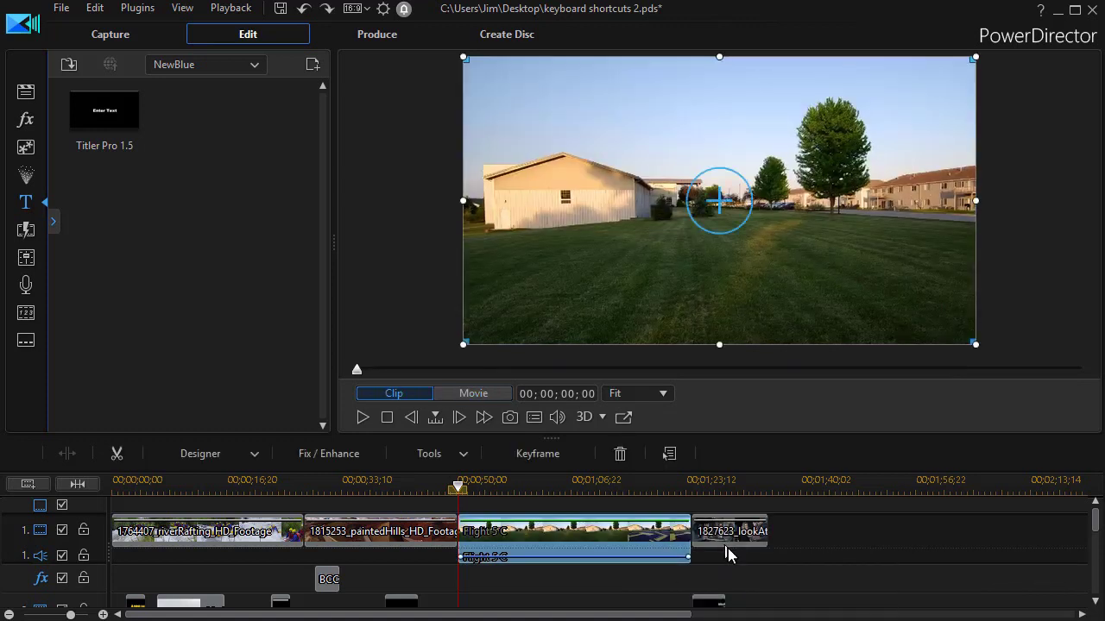